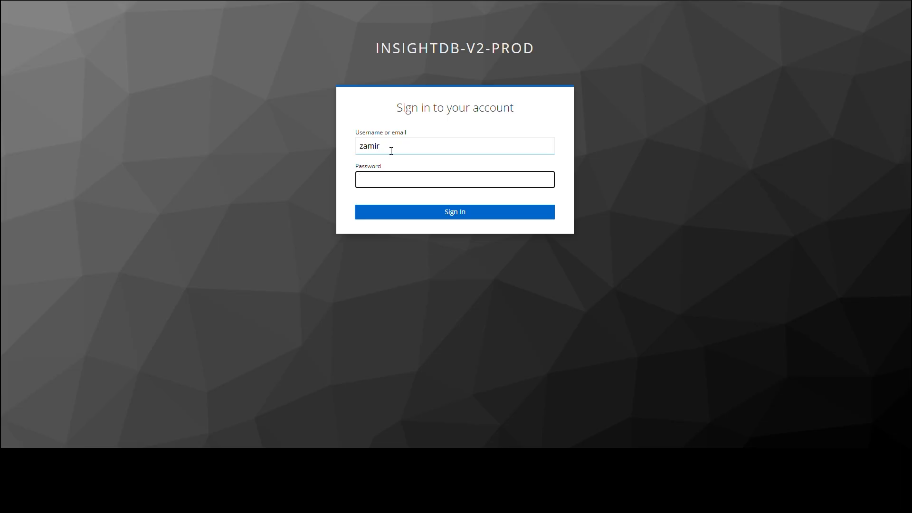
Sign in with the account password and open the User Type management list
{"action": "type", "text": "•••••••••••"}
{"action": "left_click", "coordinate": [480, 212]}
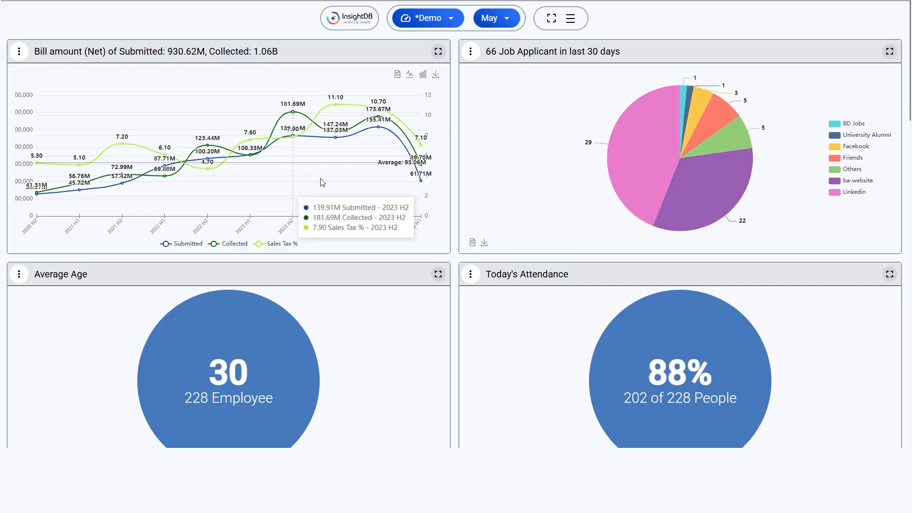
{"action": "left_click", "coordinate": [570, 19]}
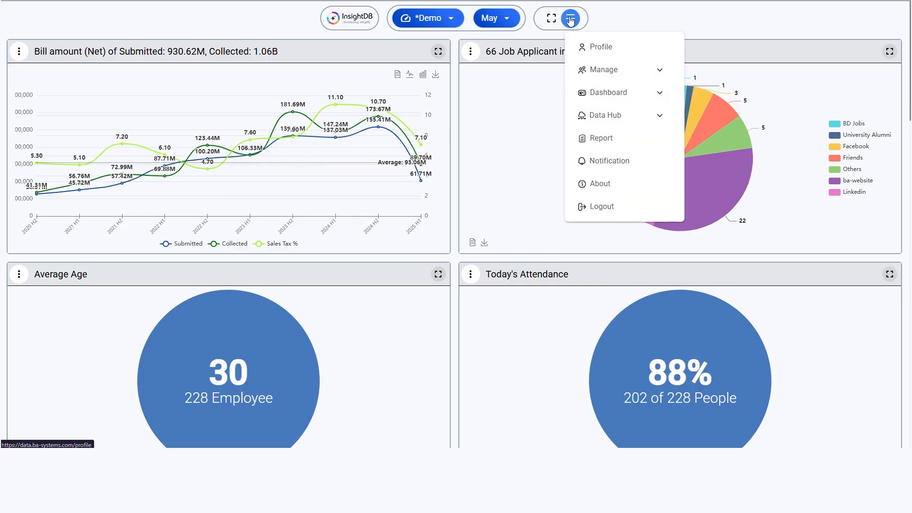
{"action": "left_click", "coordinate": [605, 70]}
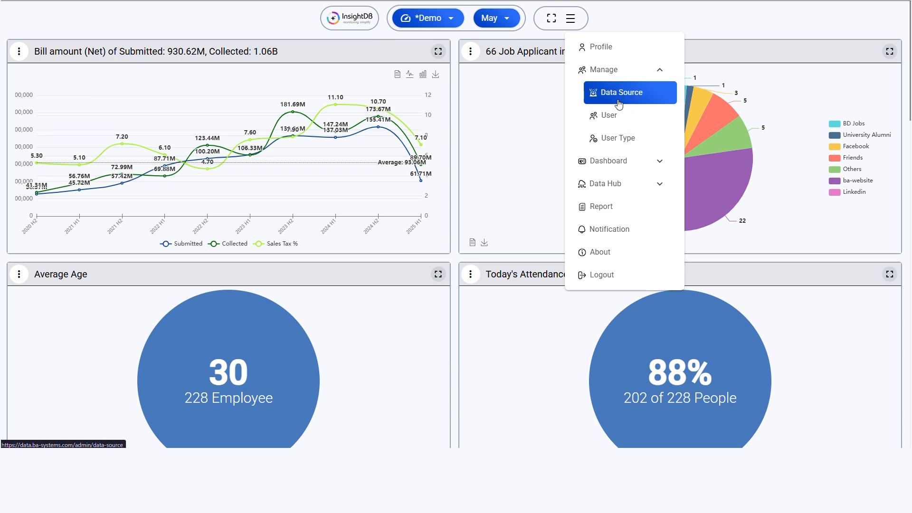
{"action": "left_click", "coordinate": [624, 138]}
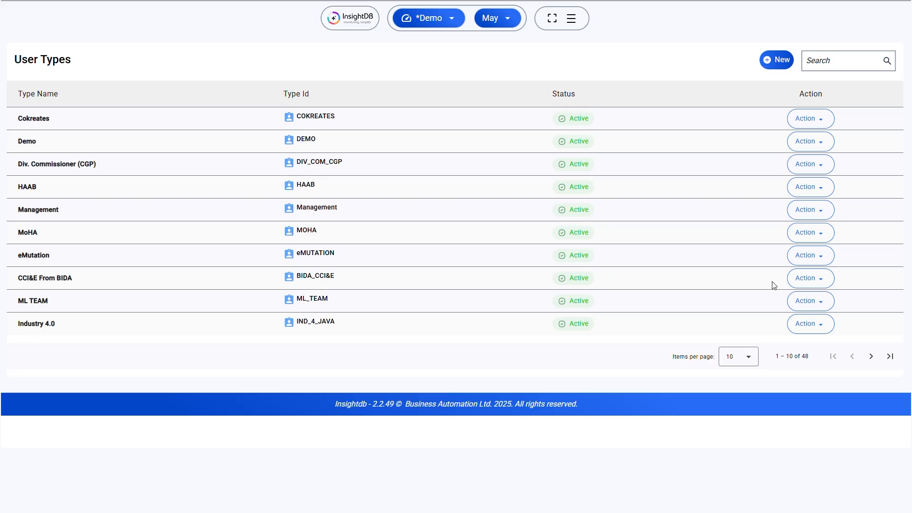
Search the user types for "dev", then clear the search to restore the full list
{"action": "left_click", "coordinate": [823, 53]}
{"action": "type", "text": "dev"}
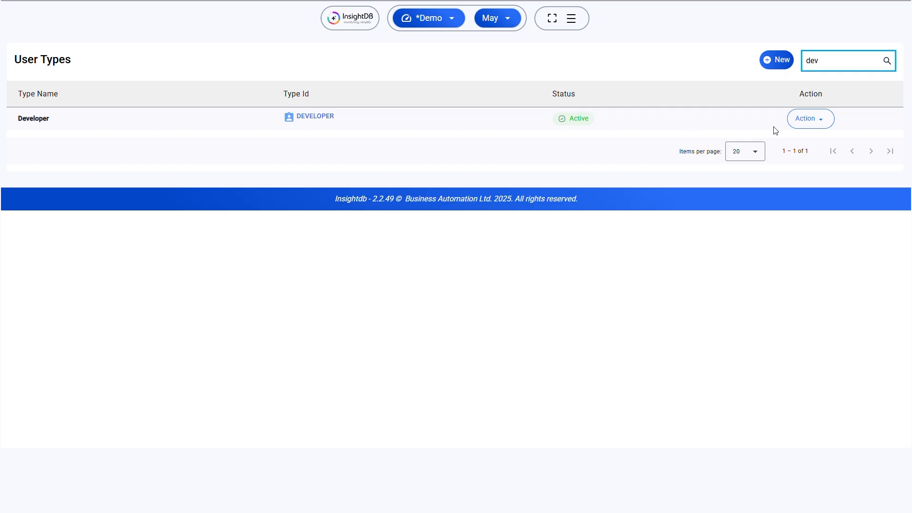
{"action": "key", "text": "BackSpace"}
{"action": "type", "text": "f"}
{"action": "key", "text": "BackSpace"}
{"action": "key", "text": "BackSpace"}
{"action": "key", "text": "BackSpace"}
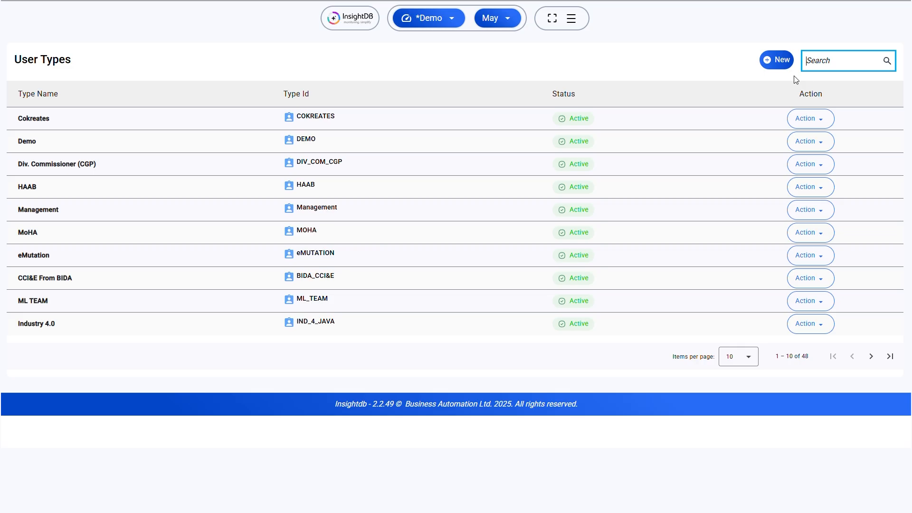
Open the user management list and set its filter from Recent to All
{"action": "left_click", "coordinate": [571, 19]}
{"action": "left_click", "coordinate": [607, 116]}
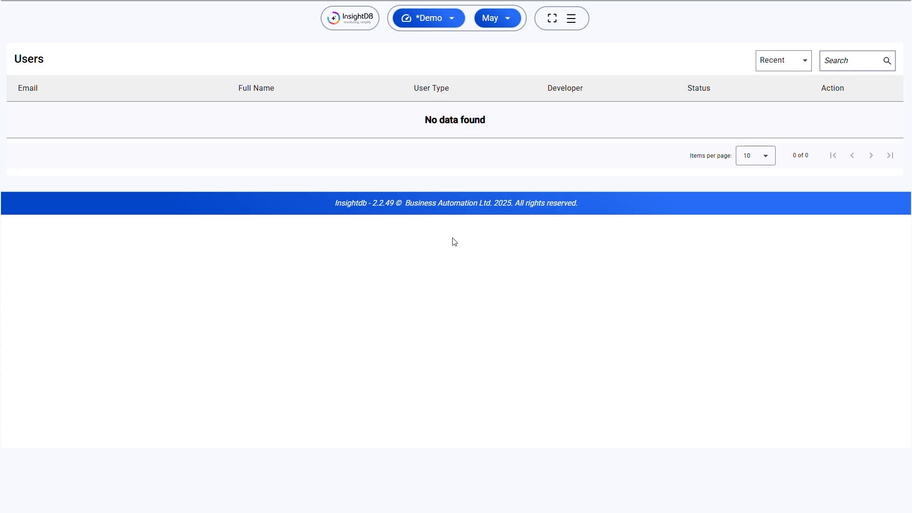
{"action": "left_click", "coordinate": [802, 59]}
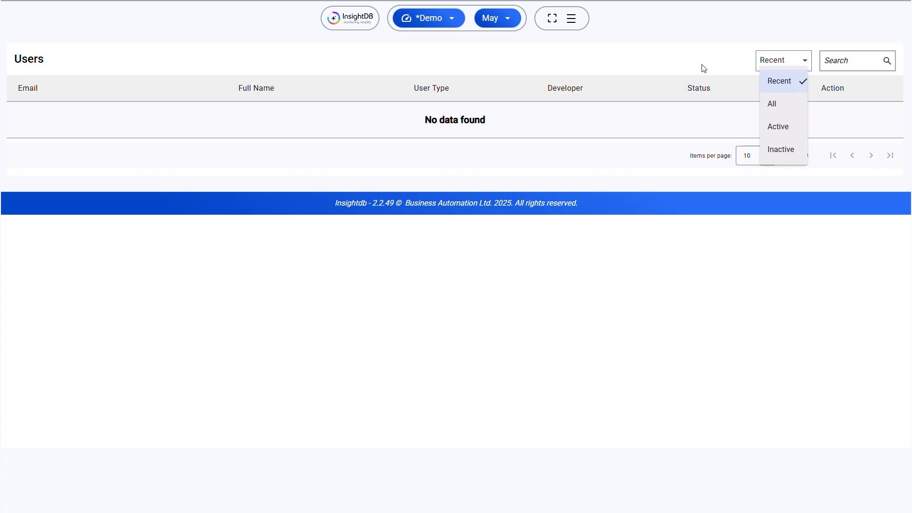
{"action": "left_click", "coordinate": [797, 113]}
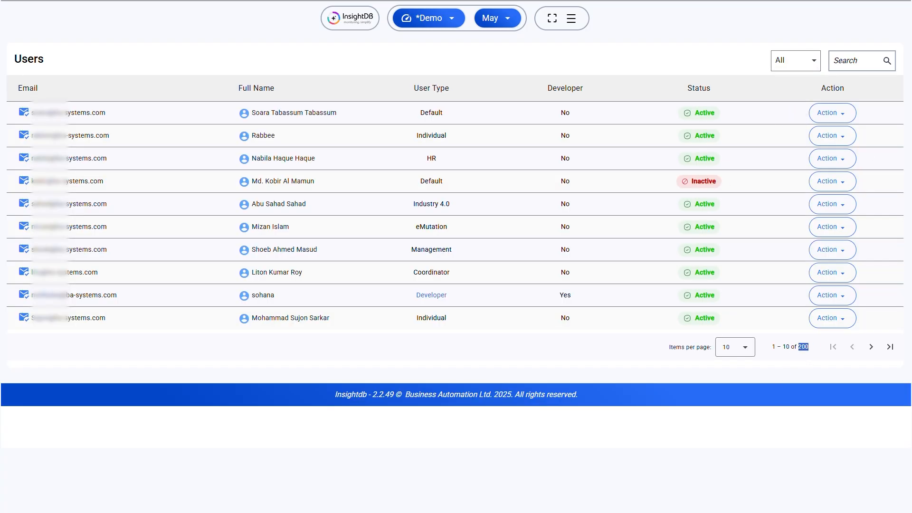
Review the Active users, then filter the users list to Inactive
{"action": "left_click", "coordinate": [797, 60]}
{"action": "left_click", "coordinate": [790, 125]}
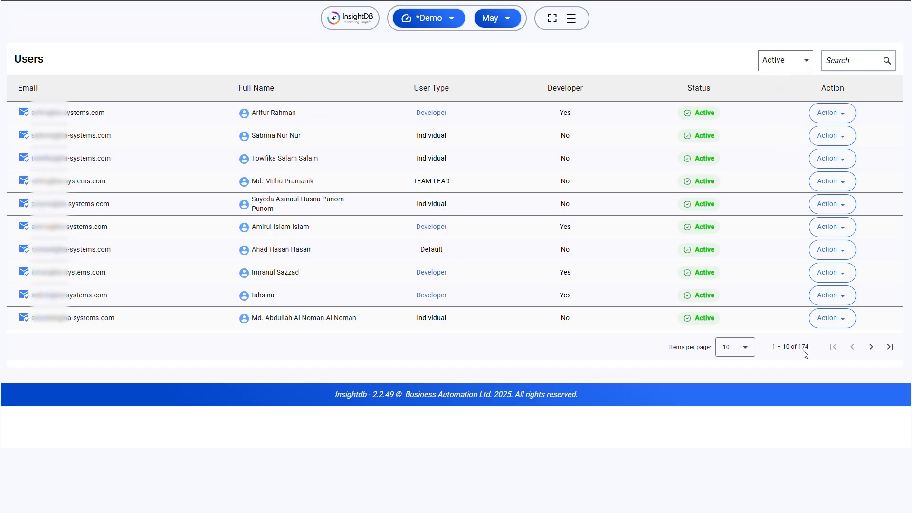
{"action": "left_click", "coordinate": [791, 57]}
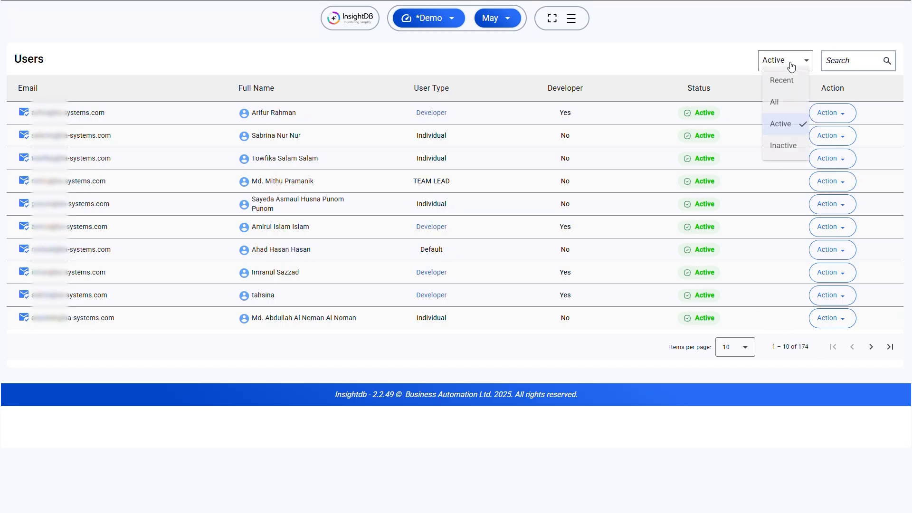
{"action": "left_click", "coordinate": [794, 151]}
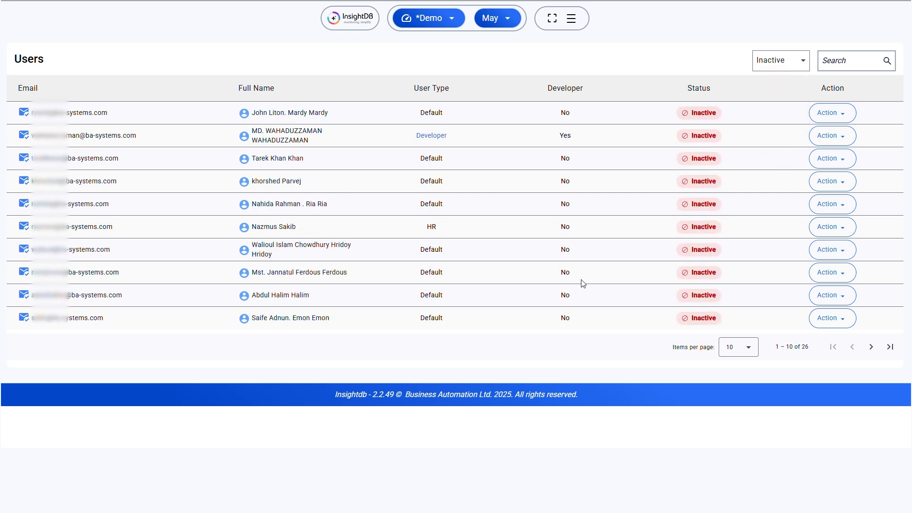
Set the users filter back to All and open the details of the first listed user
{"action": "left_click", "coordinate": [770, 60]}
{"action": "left_click", "coordinate": [767, 101]}
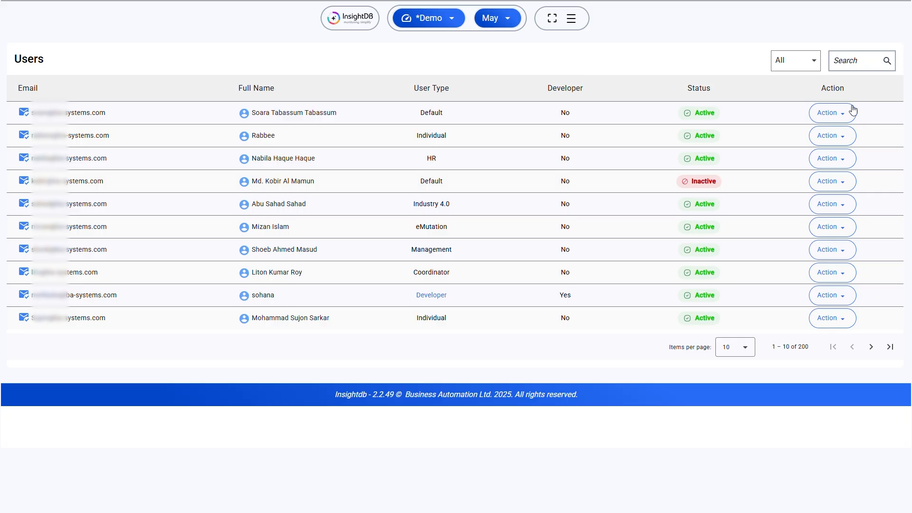
{"action": "left_click", "coordinate": [830, 117]}
{"action": "left_click", "coordinate": [828, 138]}
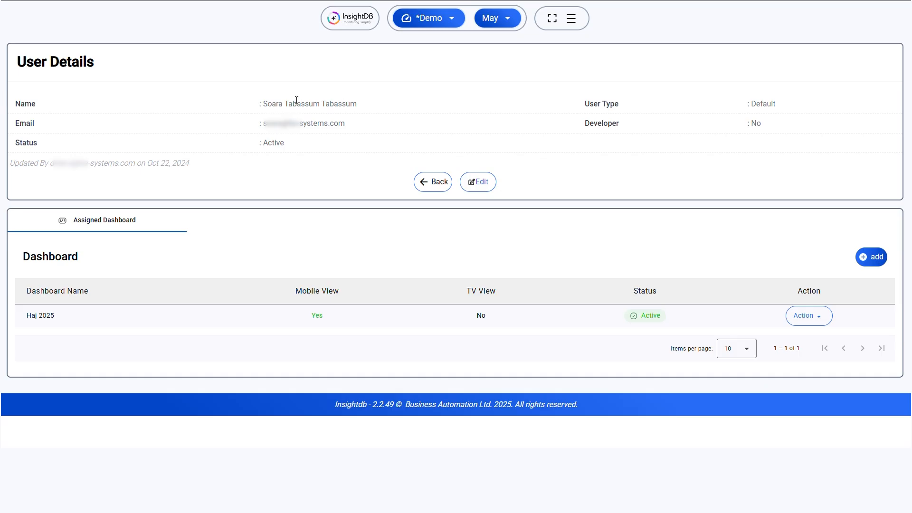
Examine the name, email and user type in the user's details
{"action": "left_click_drag", "start_coordinate": [267, 104], "coordinate": [393, 108]}
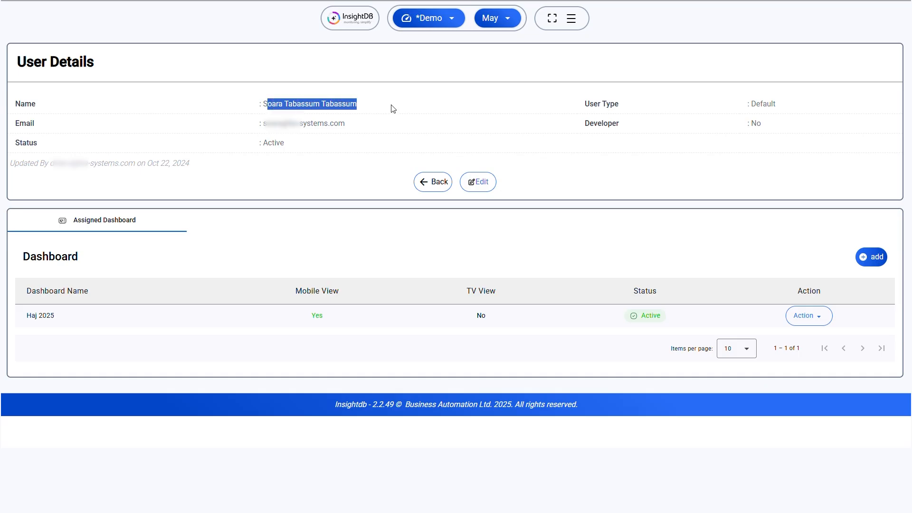
{"action": "left_click_drag", "start_coordinate": [261, 122], "coordinate": [380, 132]}
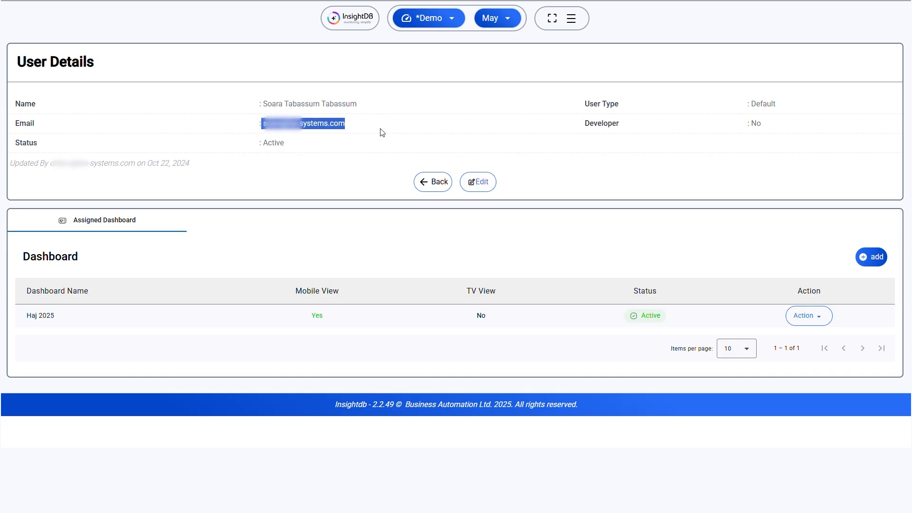
{"action": "double_click", "coordinate": [763, 104]}
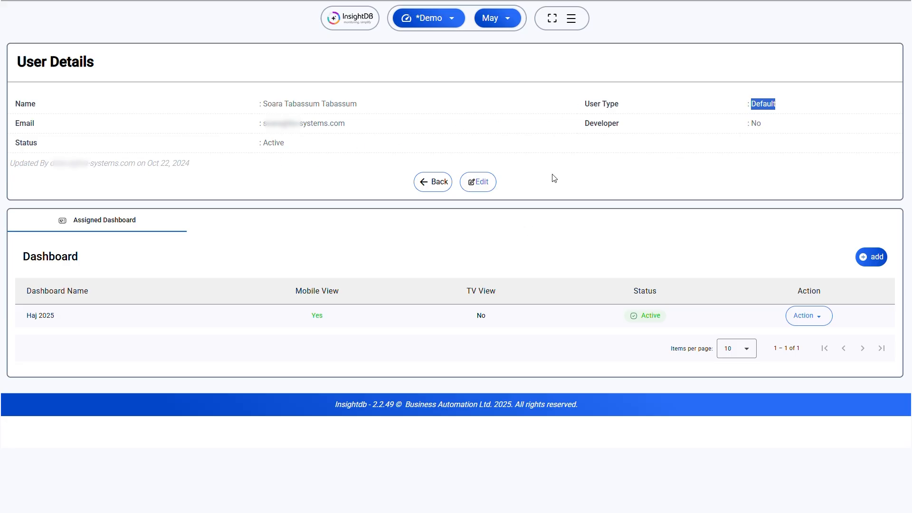
Open the user's information for editing and enable the Is Developer option
{"action": "left_click", "coordinate": [485, 187]}
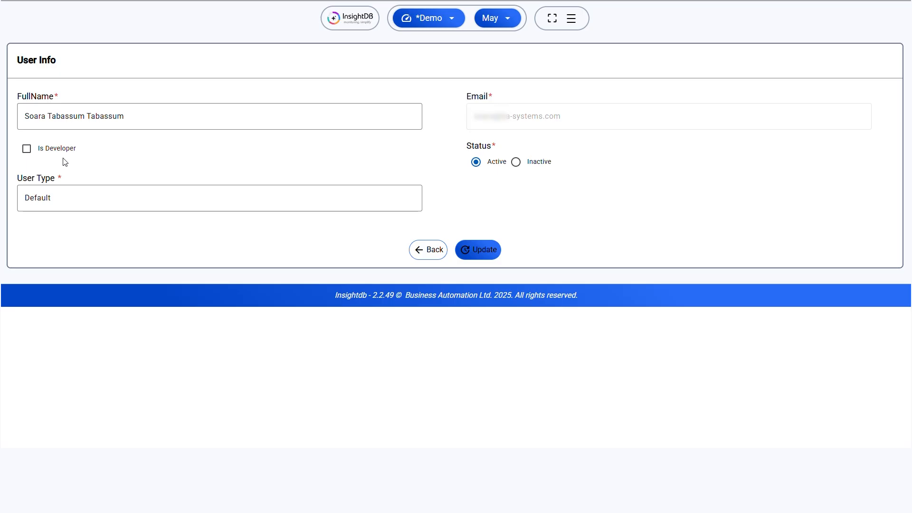
{"action": "left_click", "coordinate": [570, 18]}
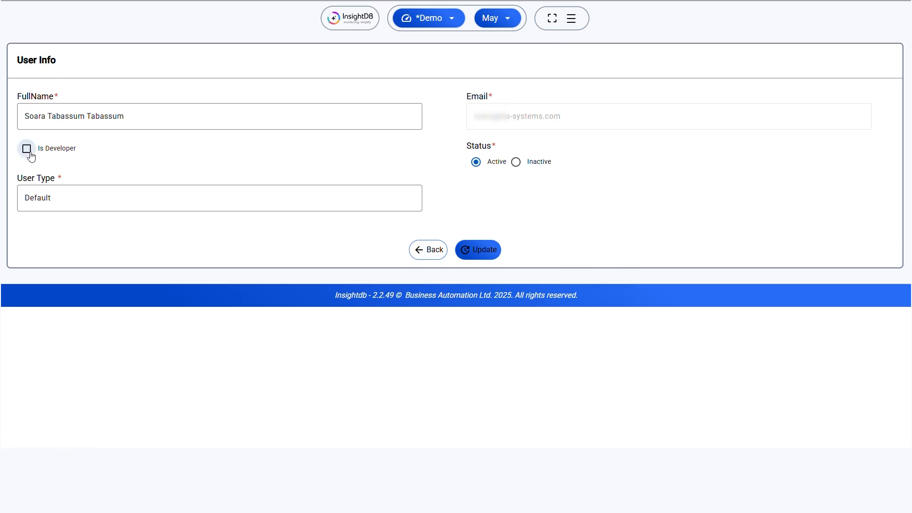
{"action": "left_click", "coordinate": [27, 150]}
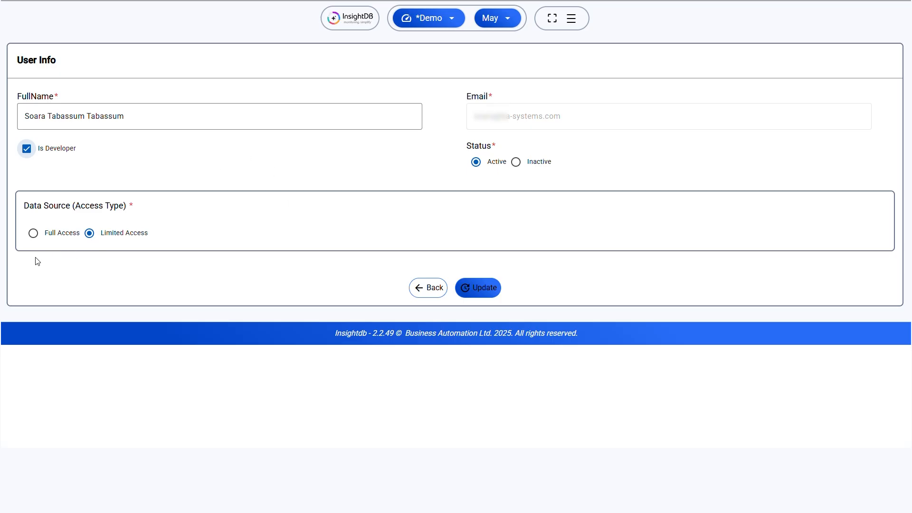
Open the details of the Industry 4.0 user type from the User Types list and view its assigned users
{"action": "left_click", "coordinate": [570, 18]}
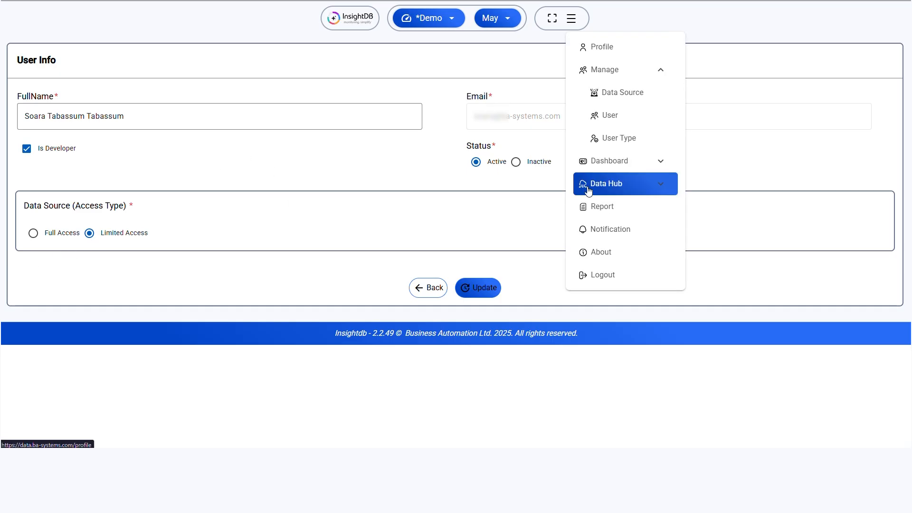
{"action": "left_click", "coordinate": [624, 137]}
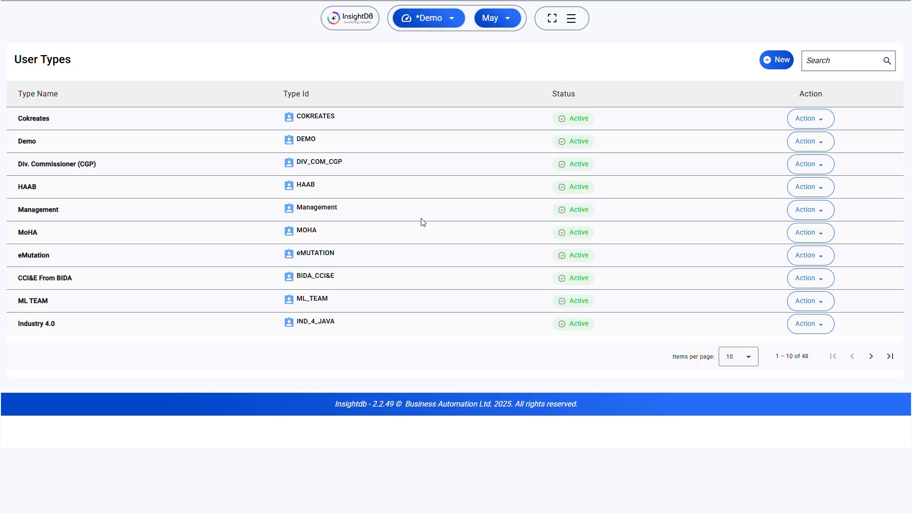
{"action": "left_click", "coordinate": [820, 325]}
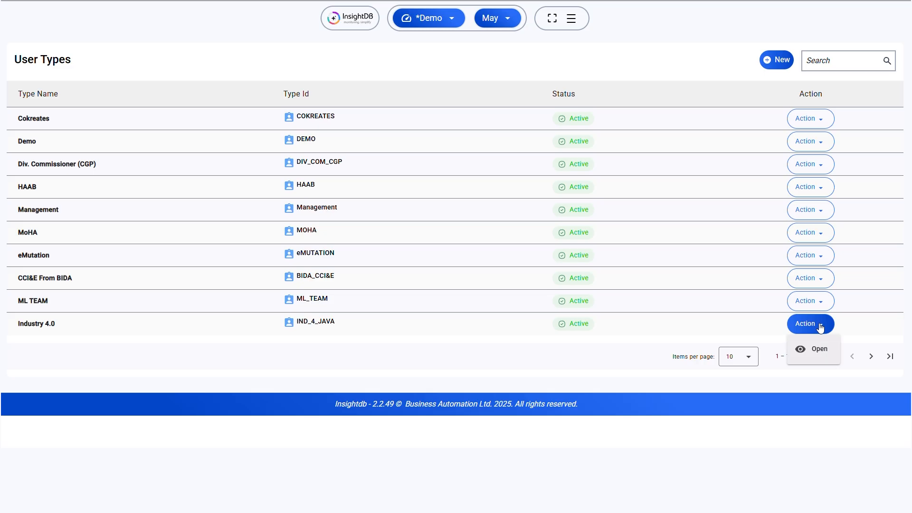
{"action": "left_click", "coordinate": [820, 349]}
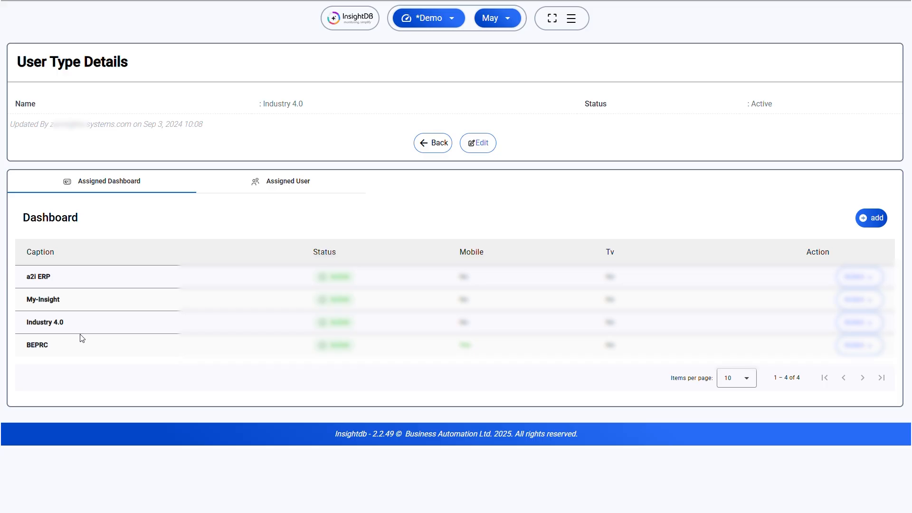
{"action": "left_click", "coordinate": [289, 188]}
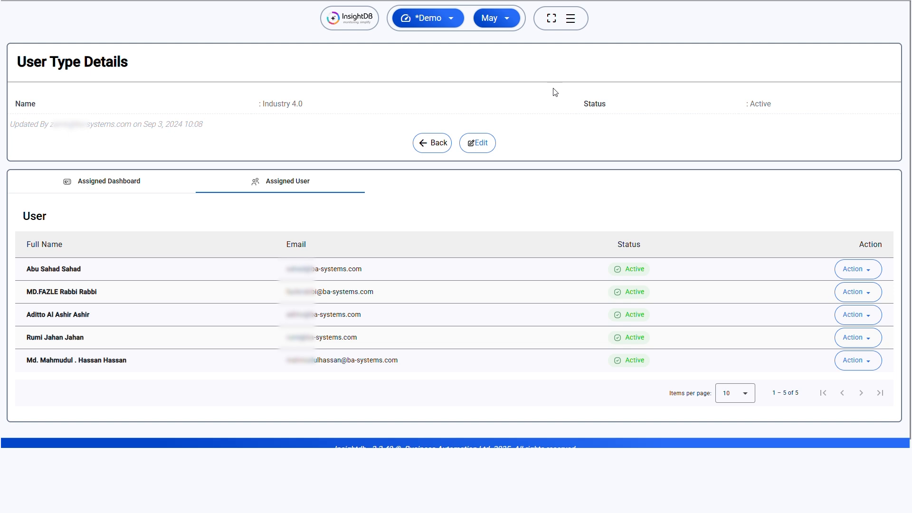
Bring up the application's navigation options from the Industry 4.0 user type details
{"action": "left_click", "coordinate": [570, 19]}
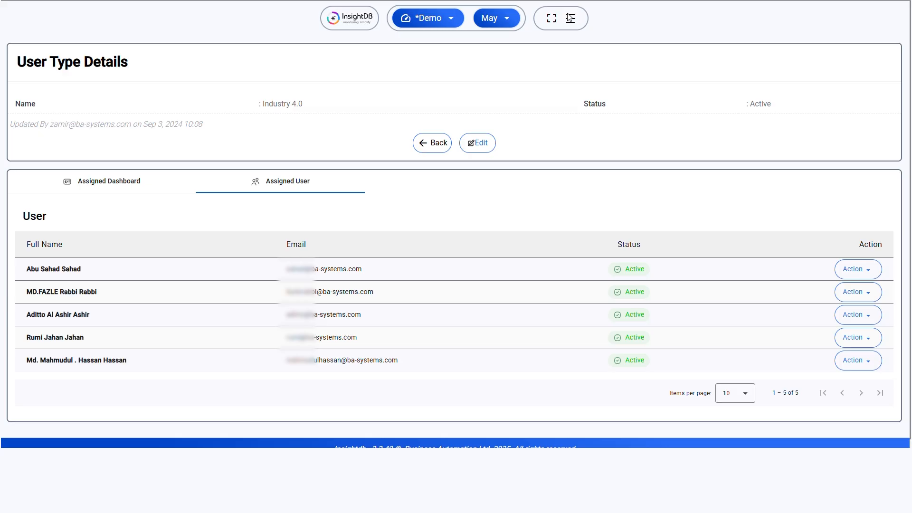